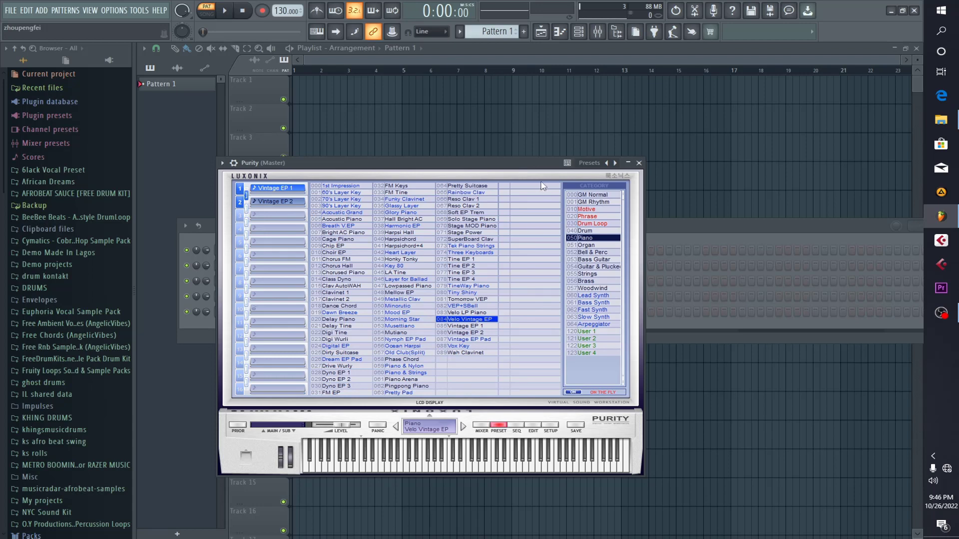
# - Set the project tempo to 110 BPM and open the Purity channel's piano roll
pyautogui.click(756, 229)
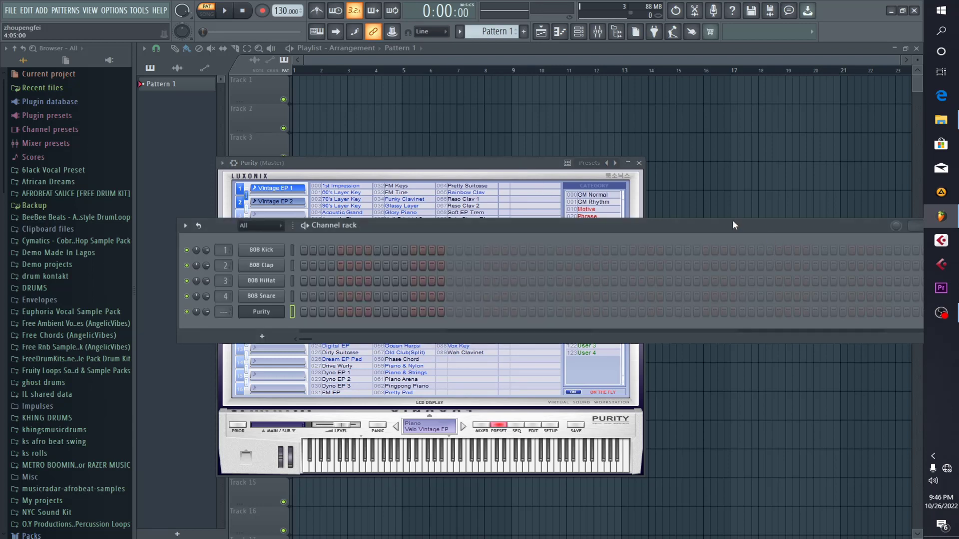
pyautogui.moveTo(286, 10); pyautogui.dragTo(286, 26)
pyautogui.rightClick(268, 313)
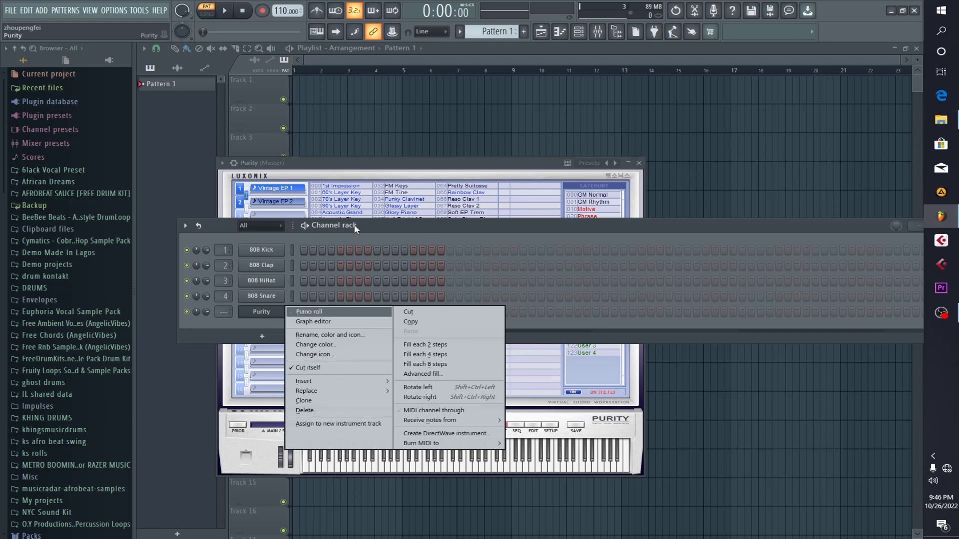
pyautogui.click(331, 313)
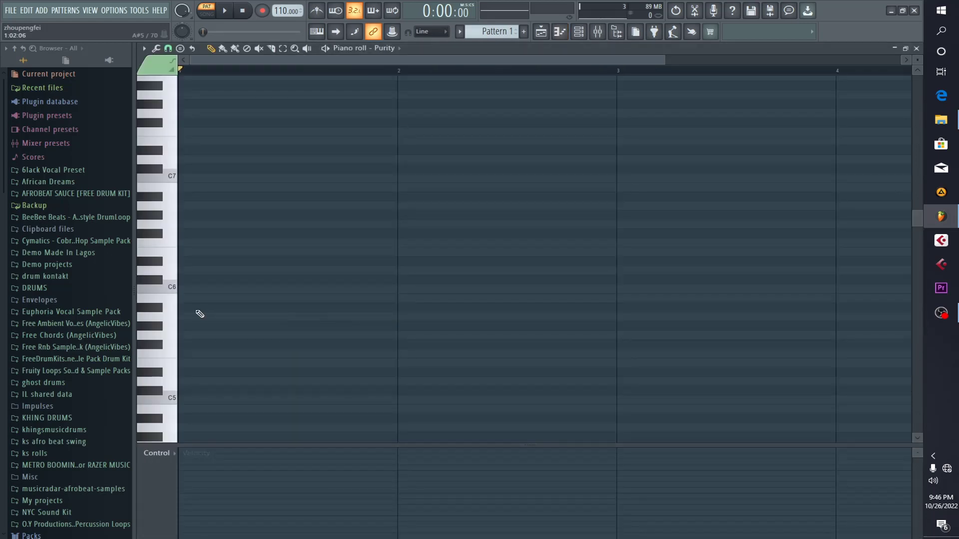
# - Set the piano roll snap to Line and preview the F5 pitch
pyautogui.click(168, 48)
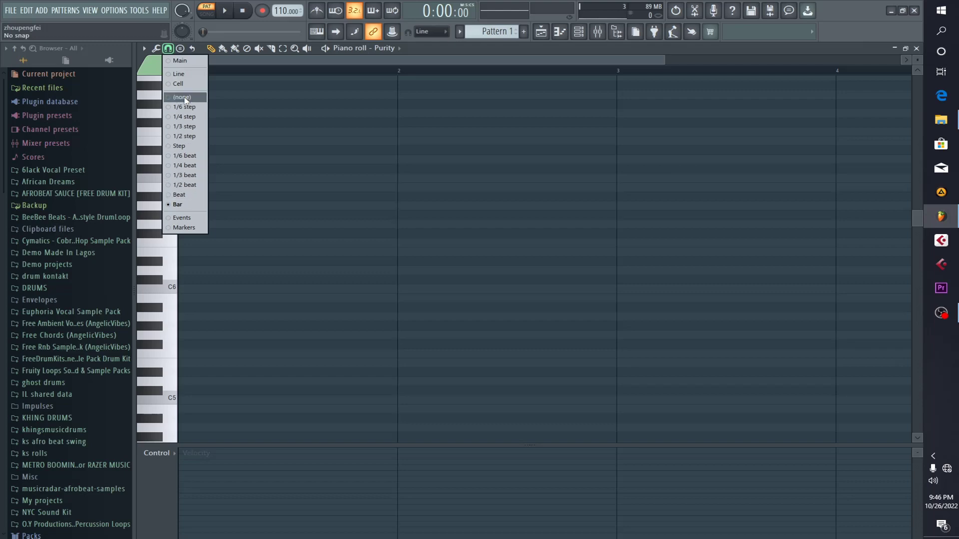
pyautogui.click(184, 74)
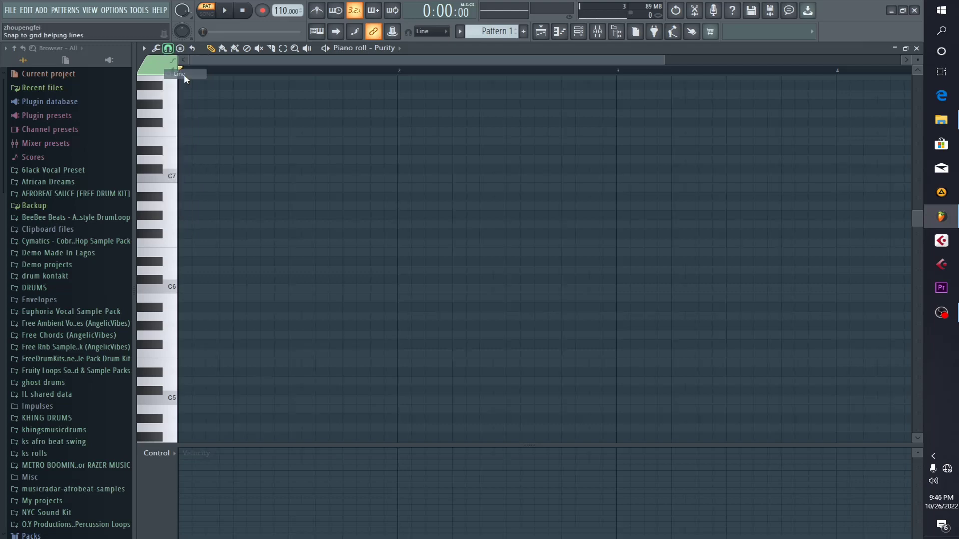
pyautogui.click(163, 351)
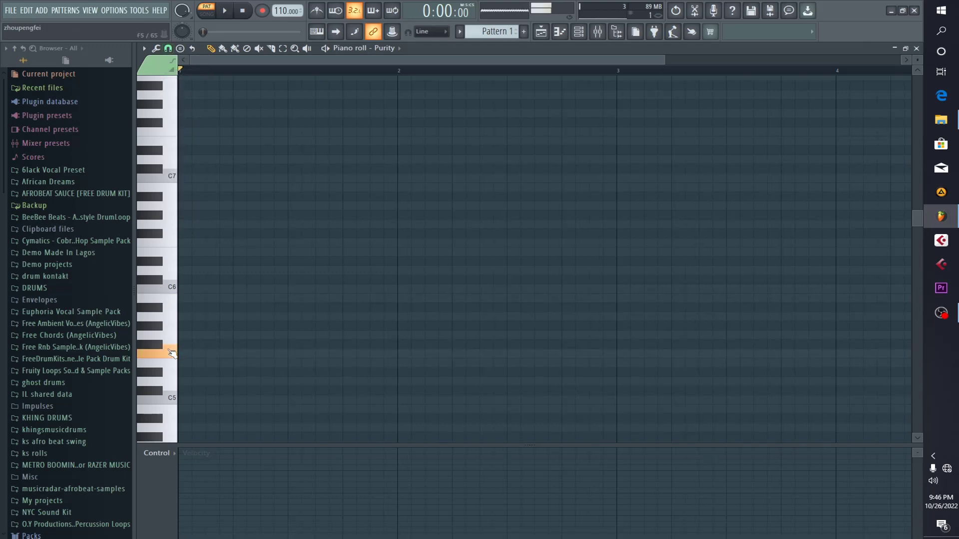
# - Write an F5, G#5, C6 chord across bar 1 and audition it
pyautogui.moveTo(198, 354); pyautogui.dragTo(397, 354)
pyautogui.click(197, 325)
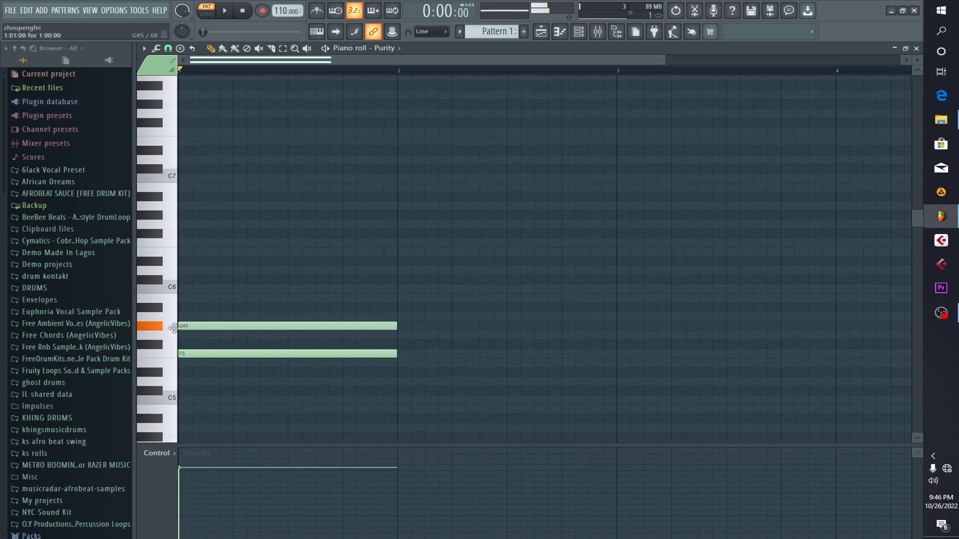
pyautogui.click(205, 289)
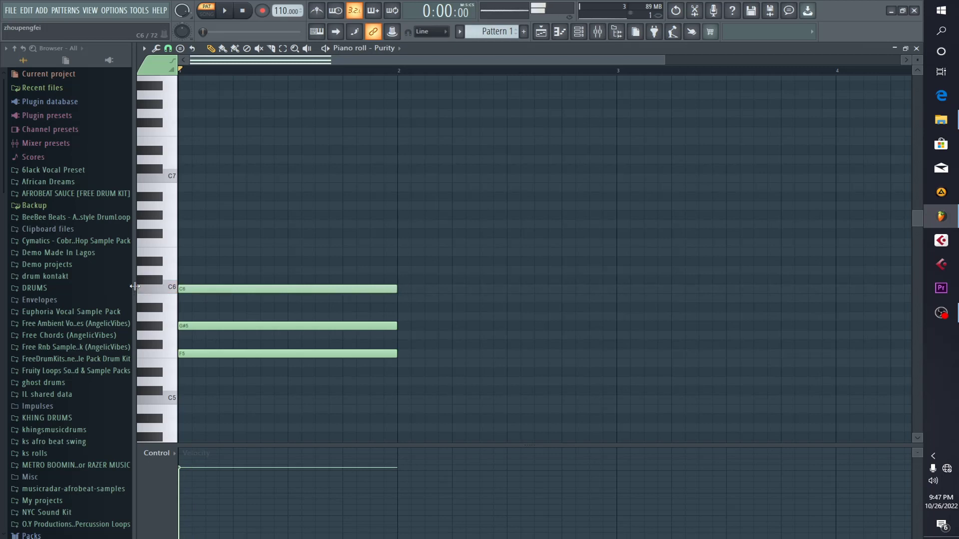
pyautogui.click(233, 11)
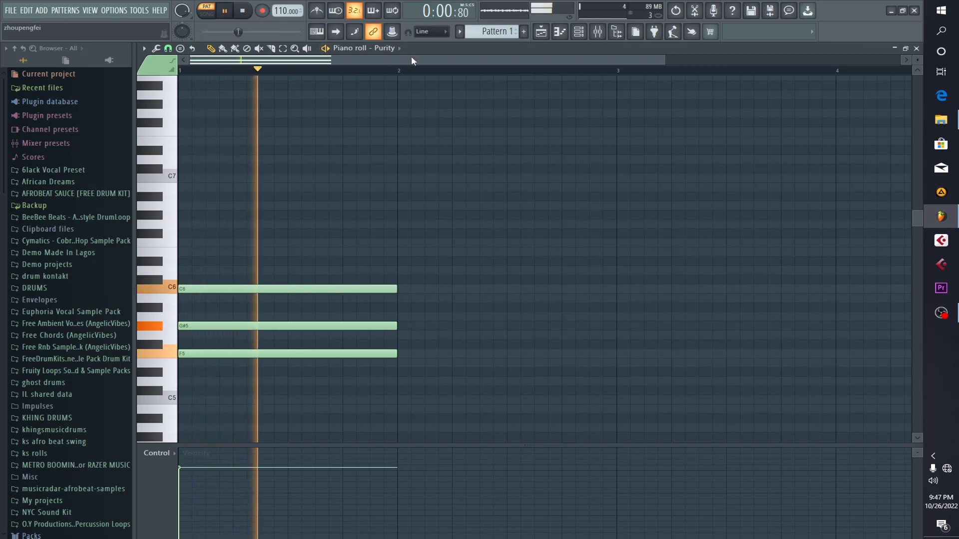
pyautogui.click(243, 11)
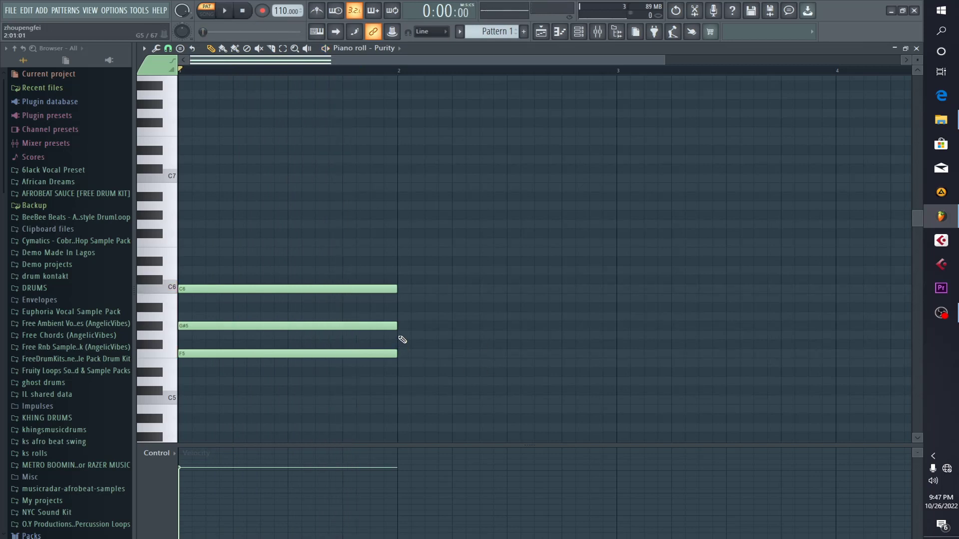
# - Add a C#6, A#5, F5 chord at bar 2 and play both chords
pyautogui.click(399, 289)
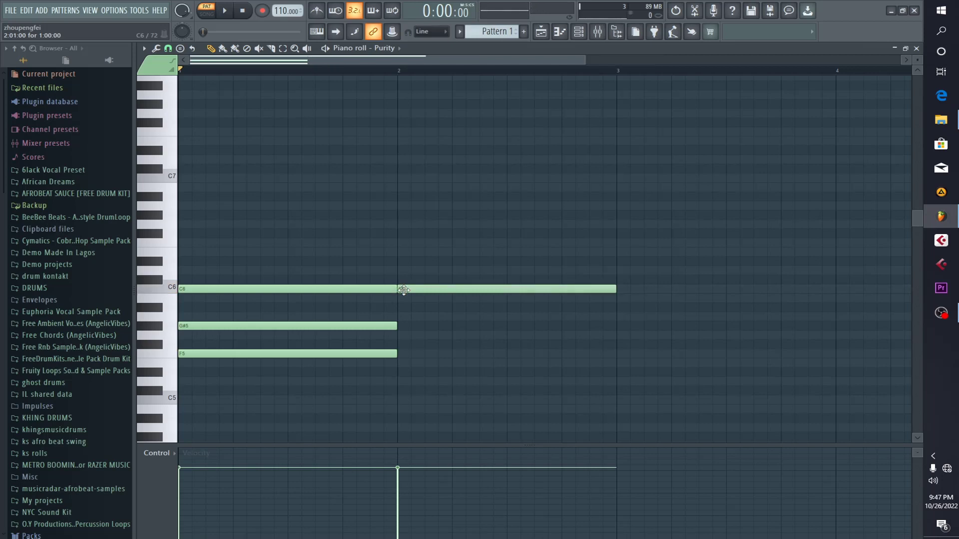
pyautogui.moveTo(399, 289)
pyautogui.mouseDown()
pyautogui.moveTo(403, 280)
pyautogui.moveTo(400, 307)
pyautogui.mouseUp()
pyautogui.click(402, 317)
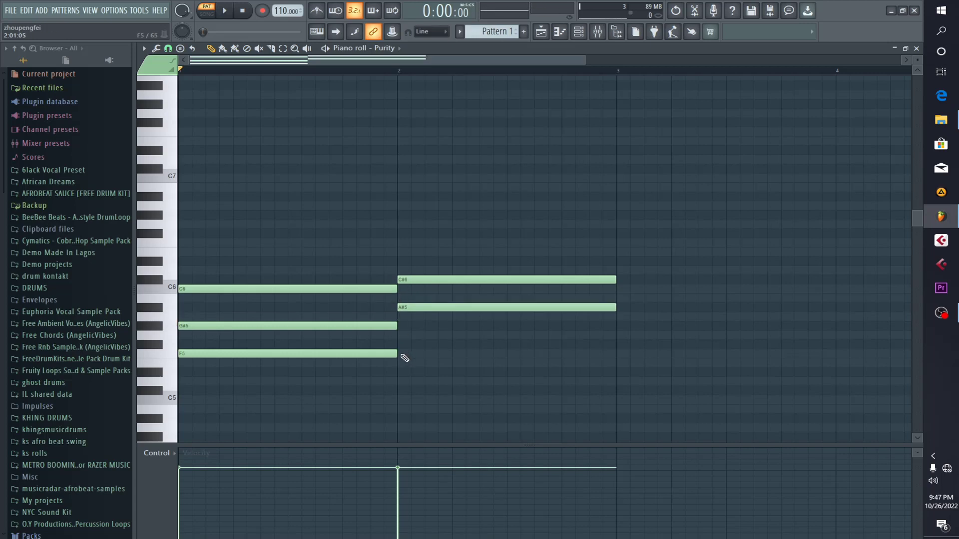
pyautogui.moveTo(400, 353); pyautogui.dragTo(400, 354)
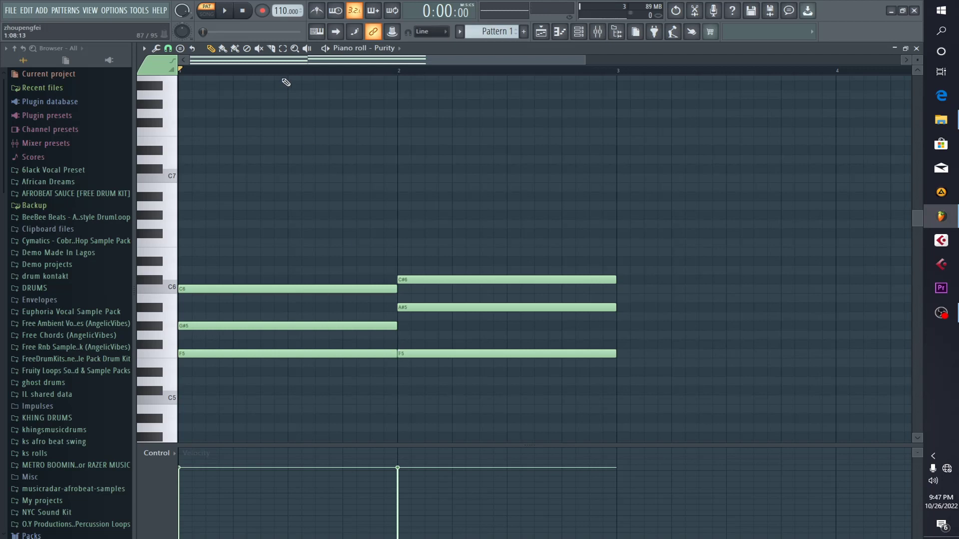
pyautogui.click(225, 11)
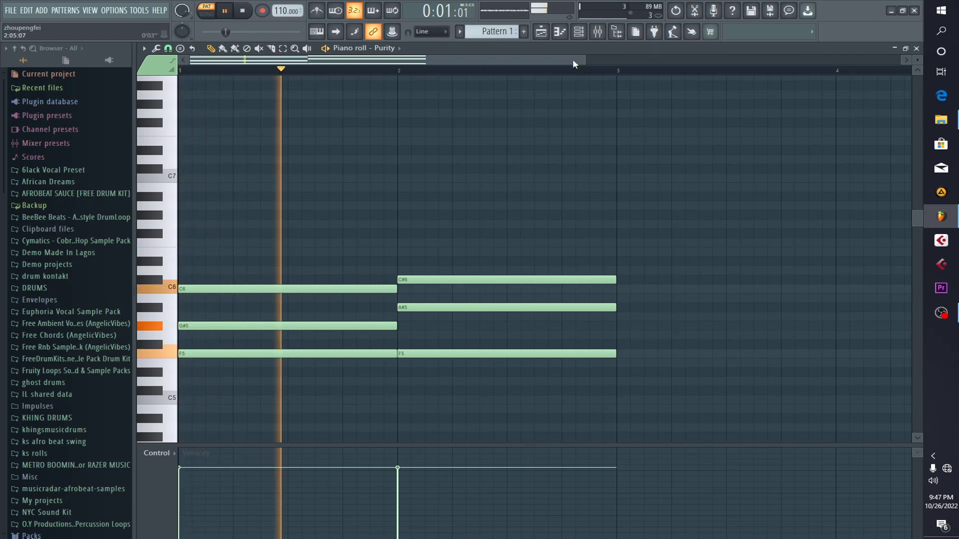
pyautogui.moveTo(604, 60); pyautogui.dragTo(837, 60)
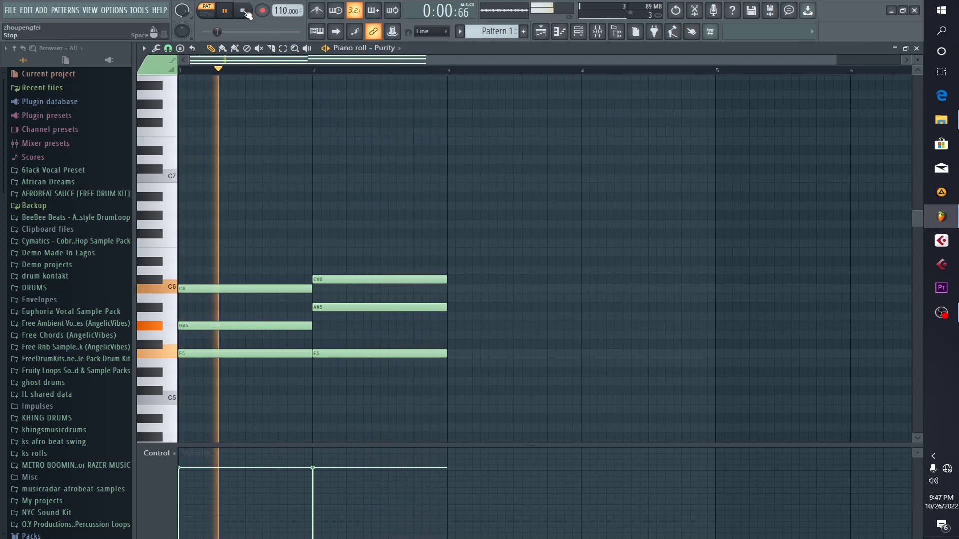
pyautogui.press('space')
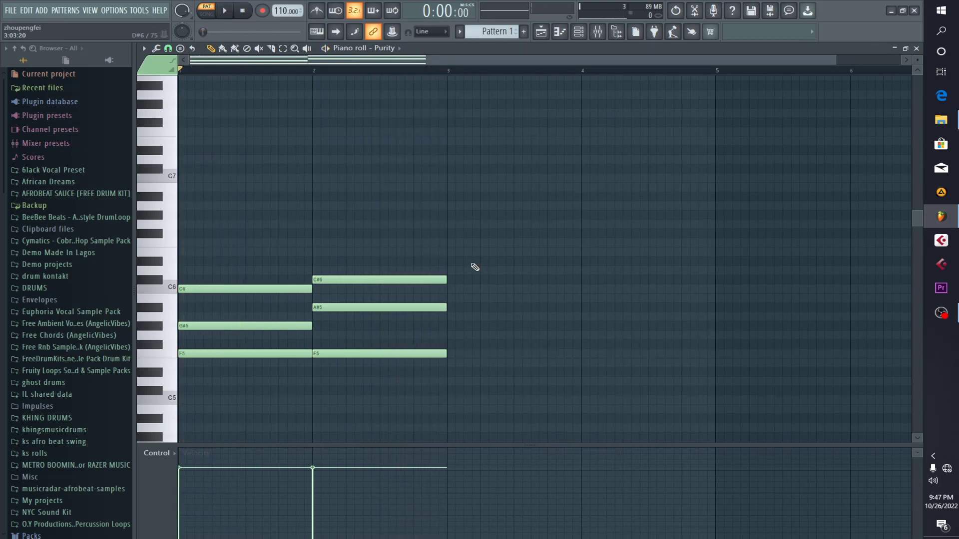
# - Add a G5, C#6 and E5 chord at bar 3
pyautogui.click(452, 335)
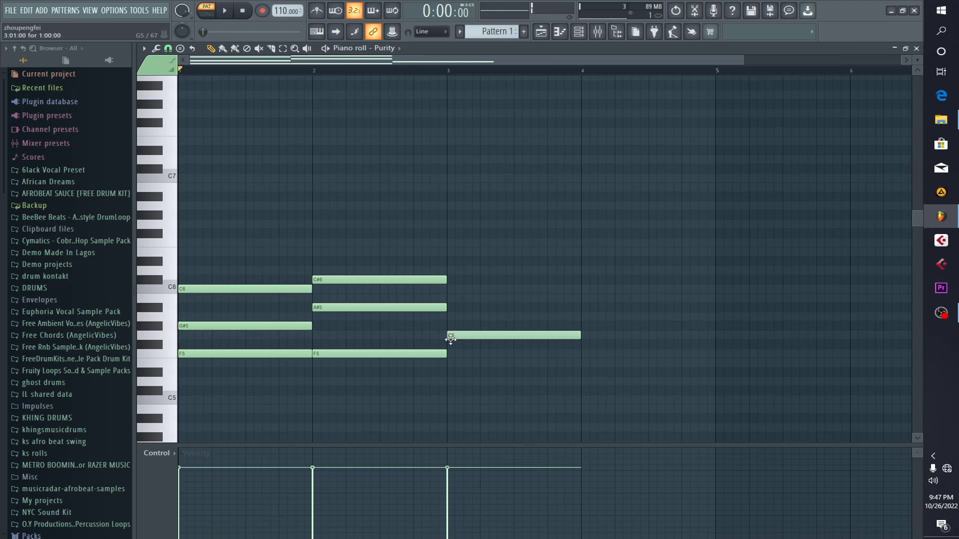
pyautogui.moveTo(463, 299); pyautogui.dragTo(458, 277)
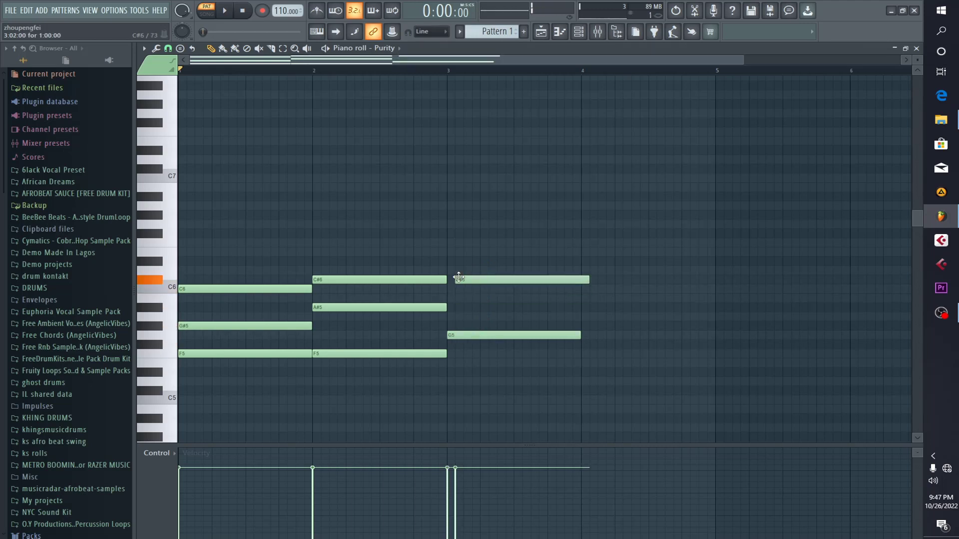
pyautogui.moveTo(458, 278); pyautogui.dragTo(458, 278)
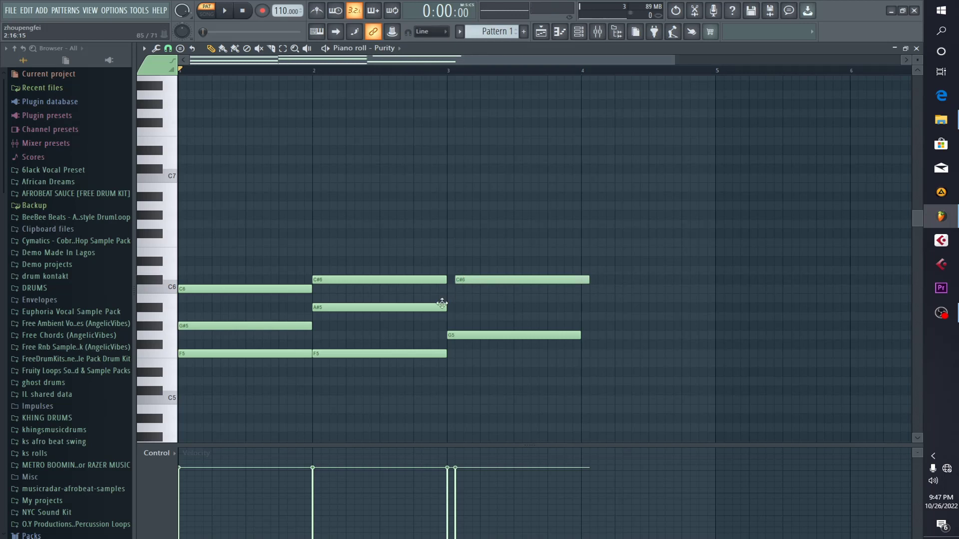
pyautogui.moveTo(474, 386); pyautogui.dragTo(448, 368)
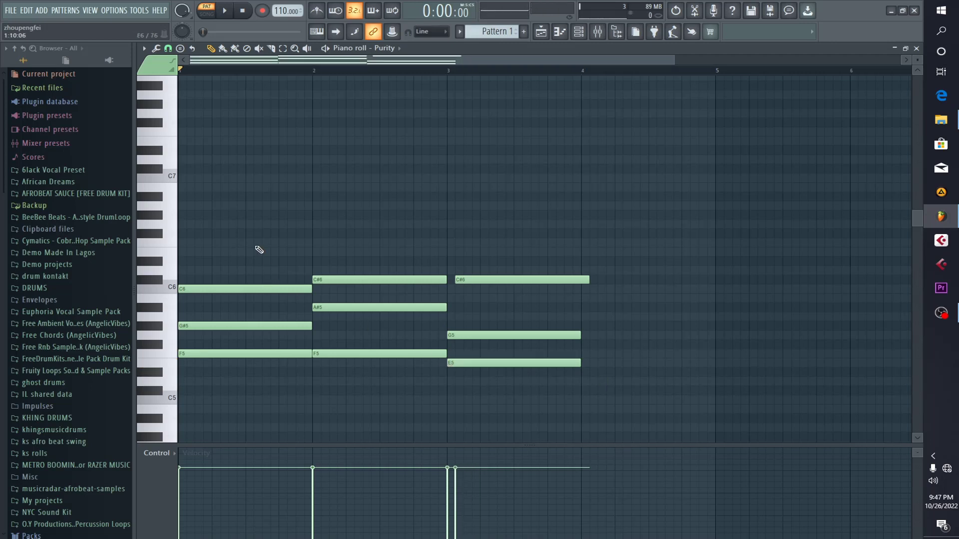
# - Copy the bar-1 F5–G#5–C6 chord to bar 4, align C#6, and play the four chords
pyautogui.moveTo(257, 250); pyautogui.dragTo(199, 418)
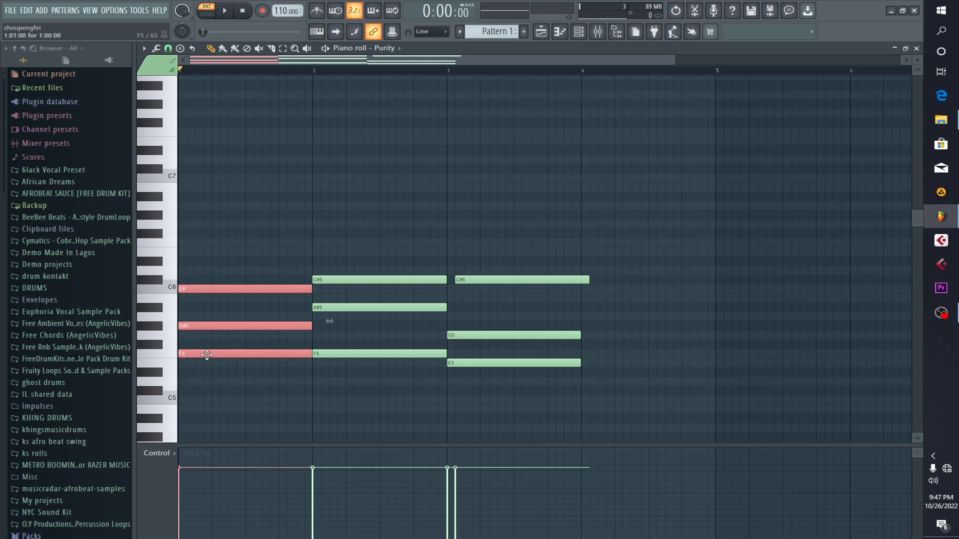
pyautogui.moveTo(207, 355); pyautogui.dragTo(611, 355)
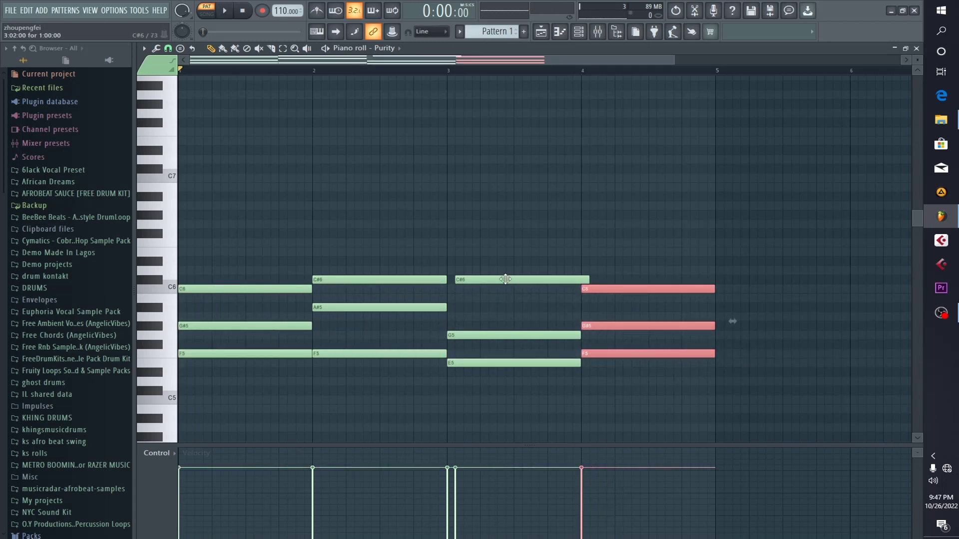
pyautogui.moveTo(505, 279)
pyautogui.mouseDown()
pyautogui.moveTo(489, 280)
pyautogui.moveTo(499, 279)
pyautogui.mouseUp()
pyautogui.press('space')
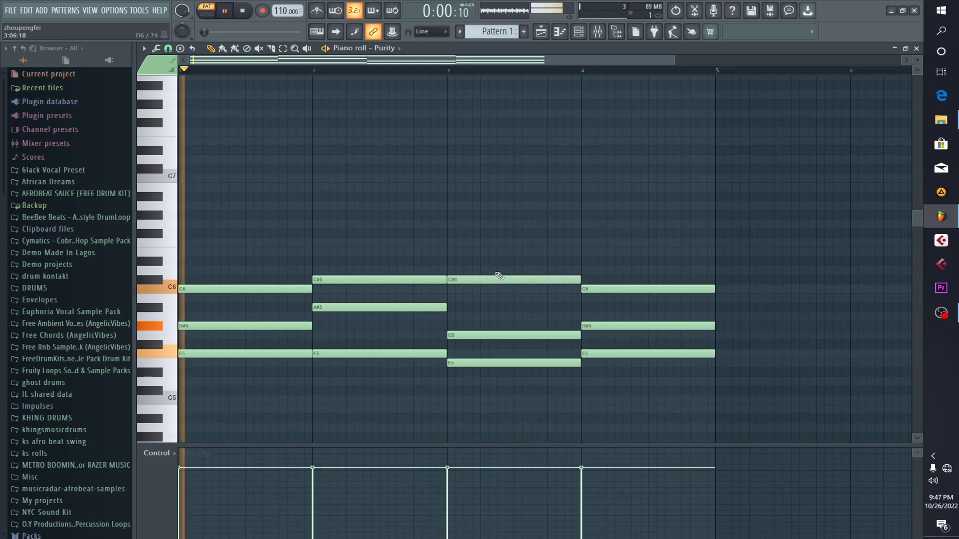
pyautogui.scroll(-3, 563, 213)
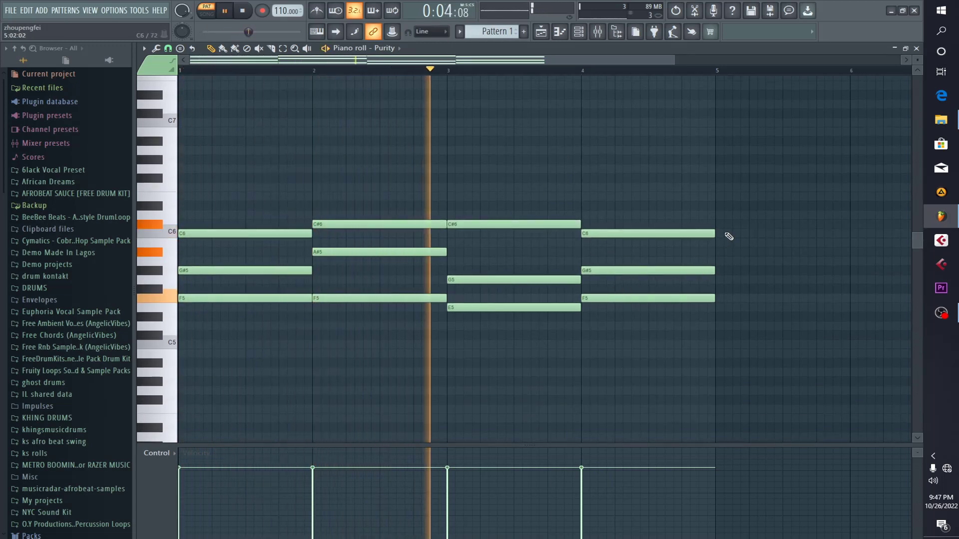
pyautogui.press('space')
# - Select all twelve notes and shorten them slightly
pyautogui.moveTo(746, 193); pyautogui.dragTo(237, 352)
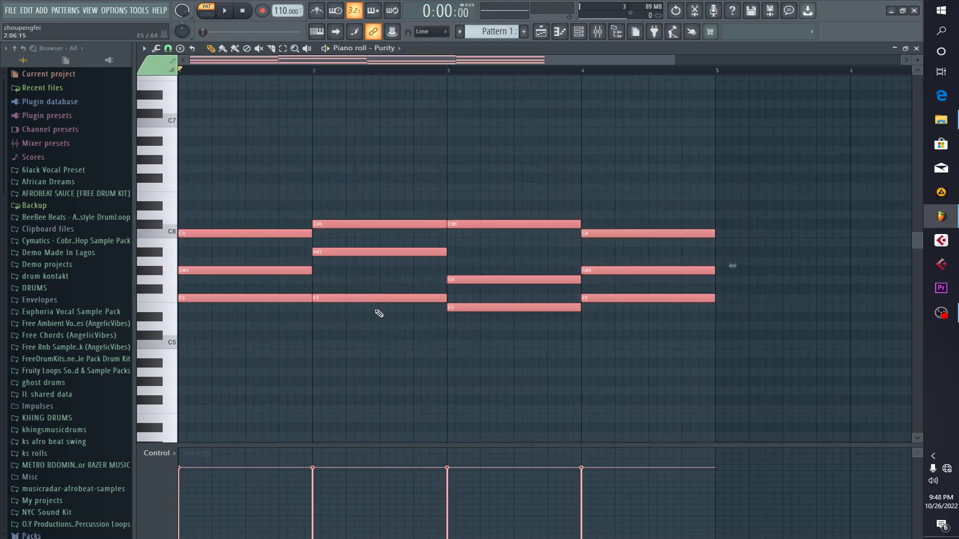
pyautogui.moveTo(442, 297); pyautogui.dragTo(435, 297)
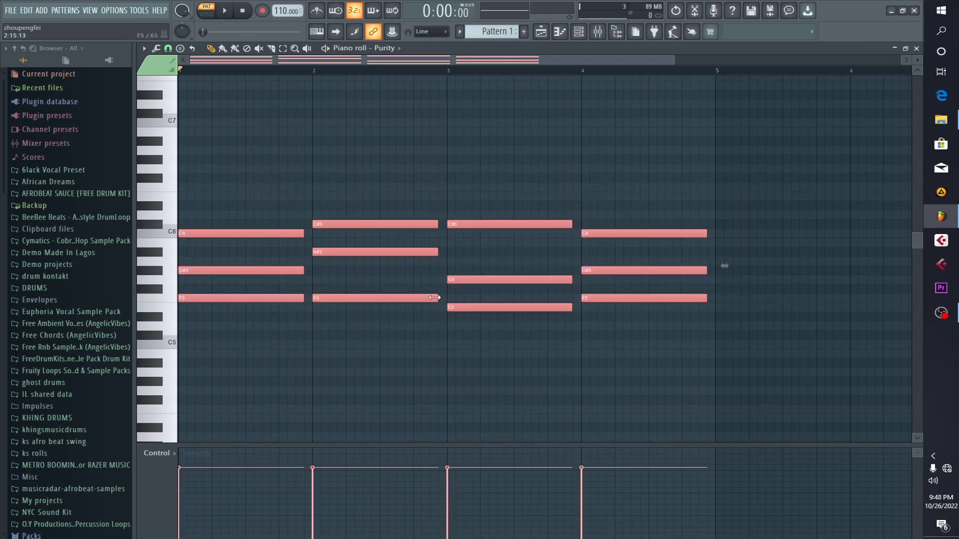
pyautogui.scroll(-3, 398, 337)
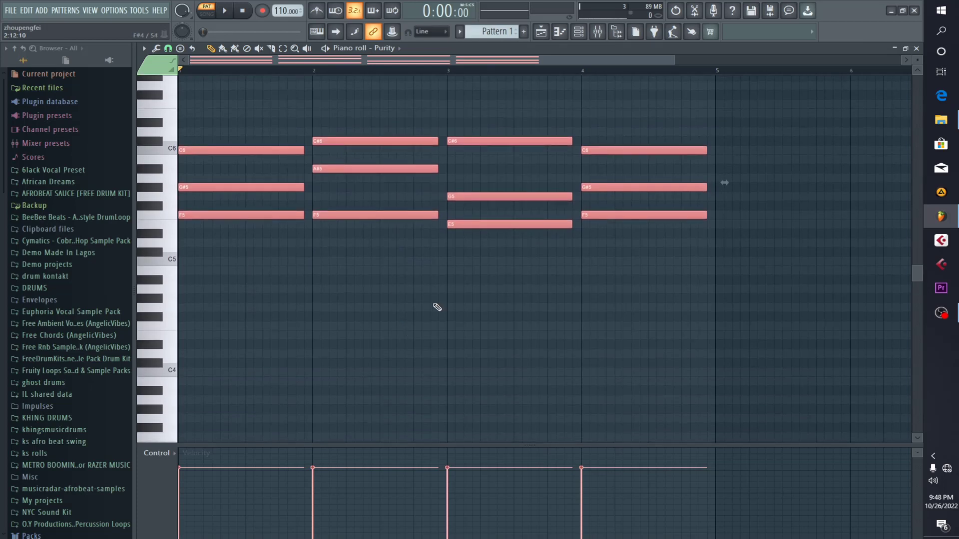
# - Place the Pattern 1 clip at bar 1 of Track 1 in the playlist
pyautogui.click(542, 32)
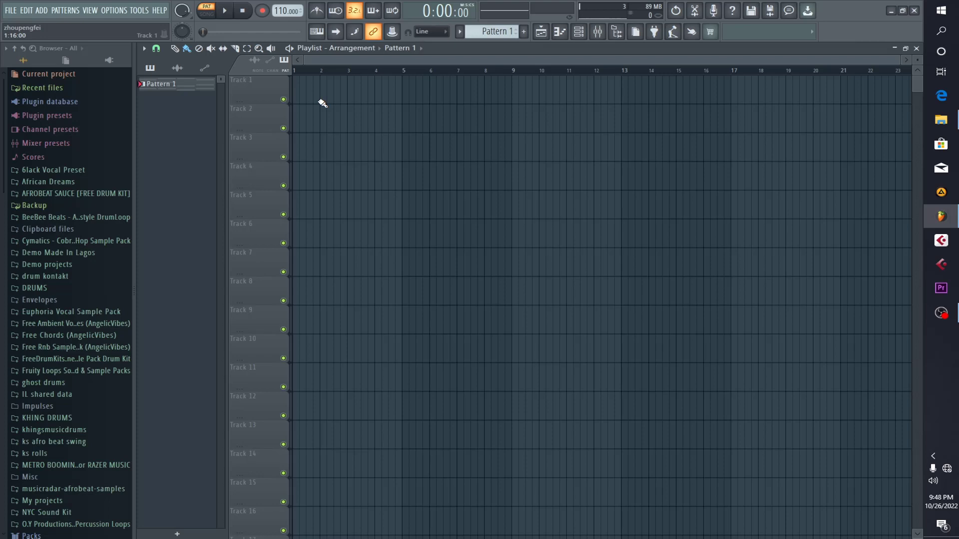
pyautogui.moveTo(322, 103); pyautogui.dragTo(286, 105)
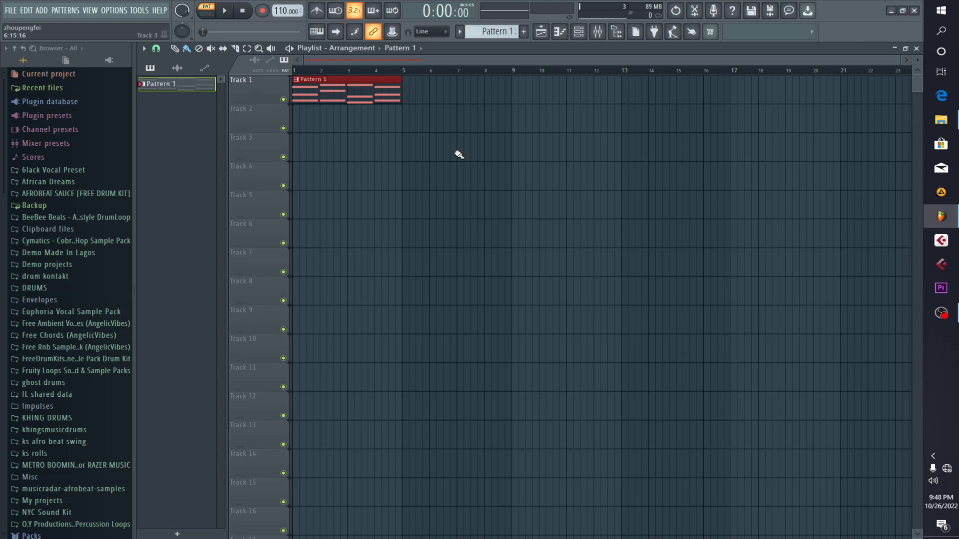
# - Open the Purity pattern in the piano roll and select all twelve notes
pyautogui.doubleClick(350, 90)
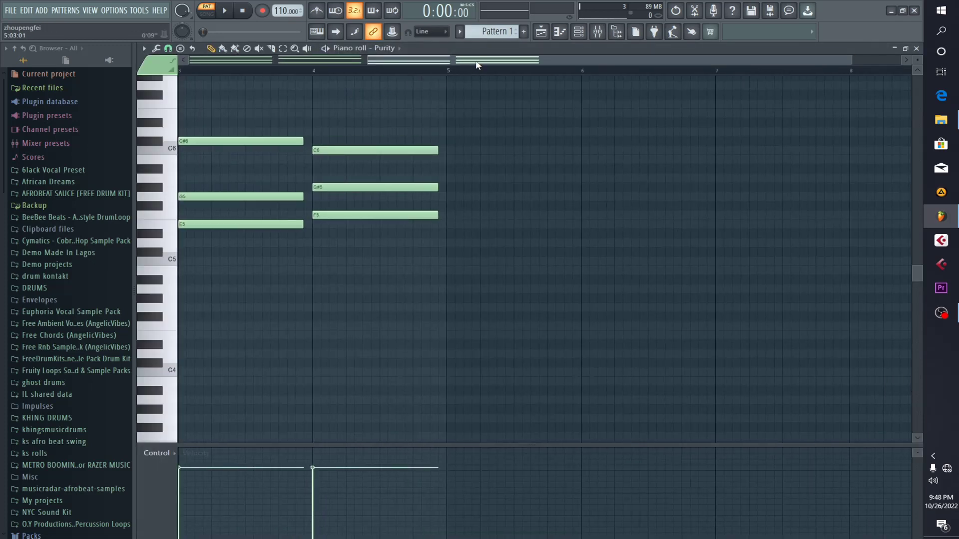
pyautogui.moveTo(477, 62); pyautogui.dragTo(248, 66)
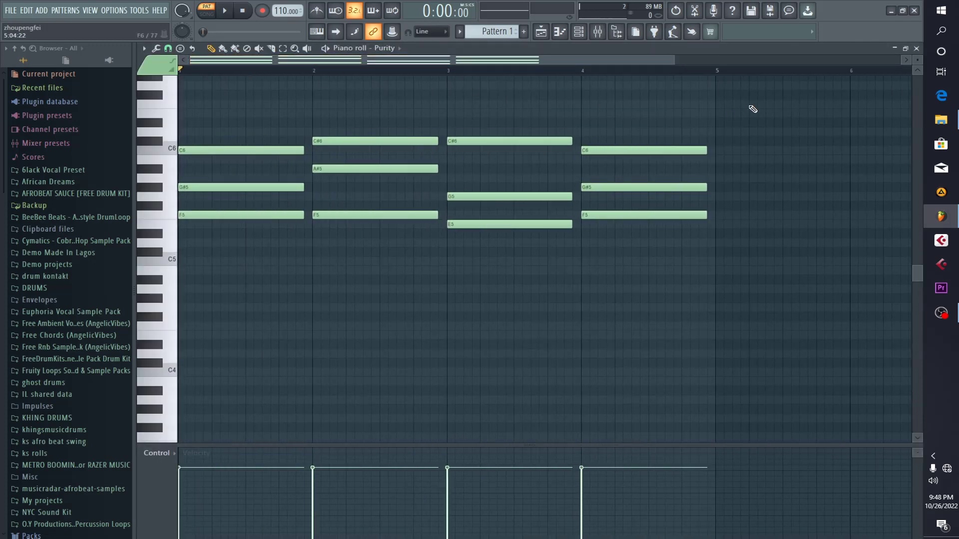
pyautogui.moveTo(753, 109); pyautogui.dragTo(175, 252)
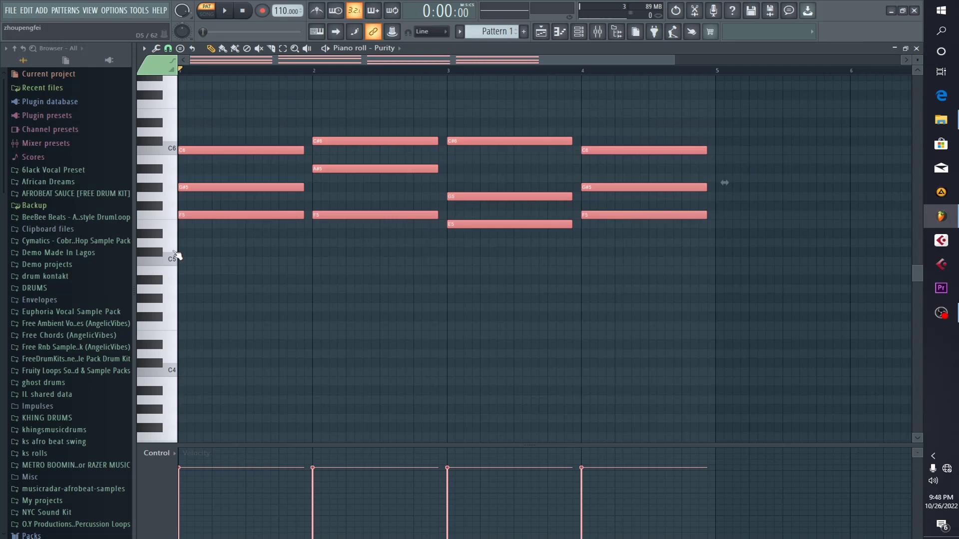
# - Flip the selected notes horizontally with the Alt+Y score flipper and play the result
pyautogui.click(148, 50)
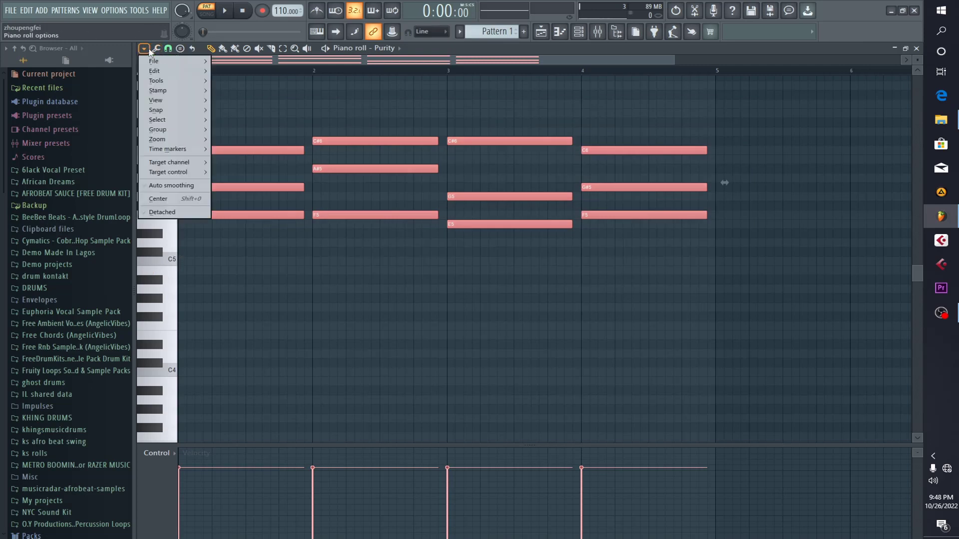
pyautogui.click(157, 50)
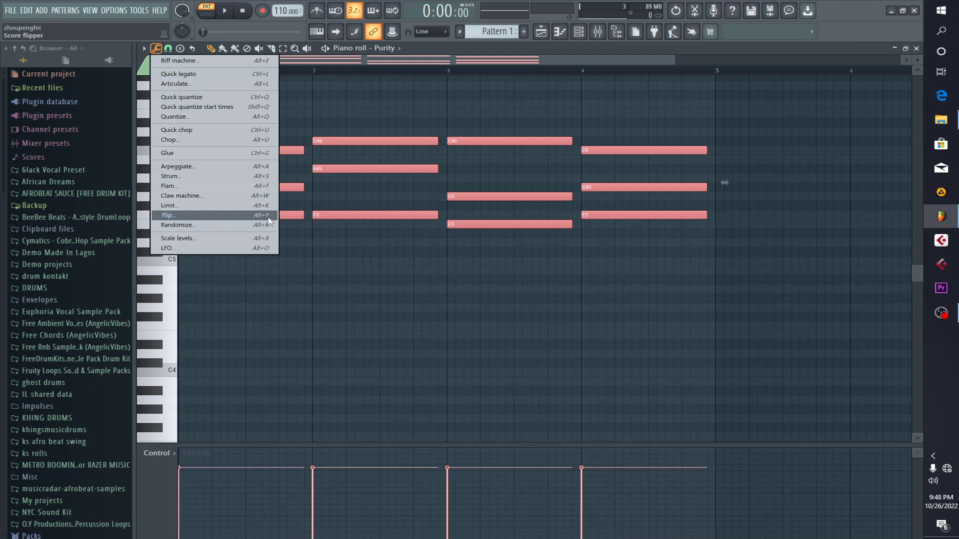
pyautogui.click(504, 61)
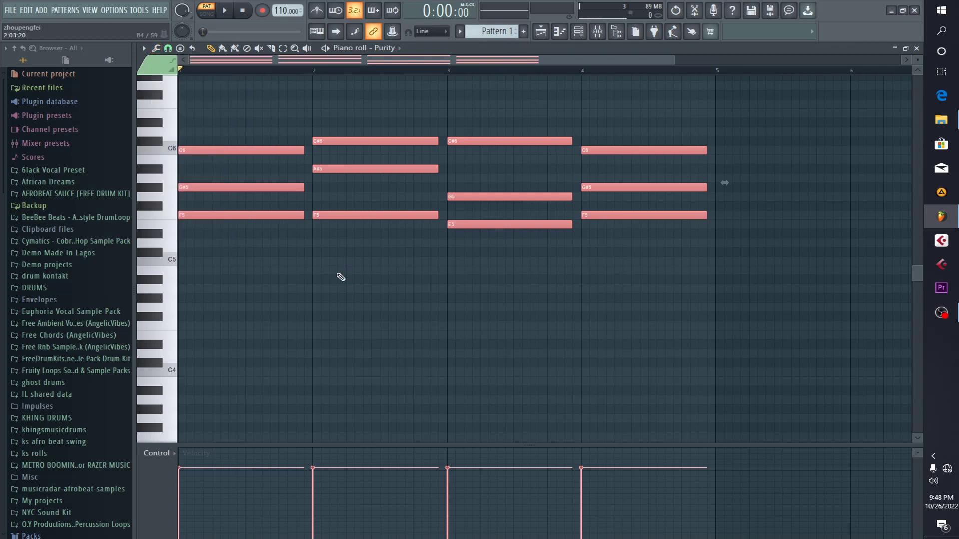
pyautogui.hotkey('alt', 'y')
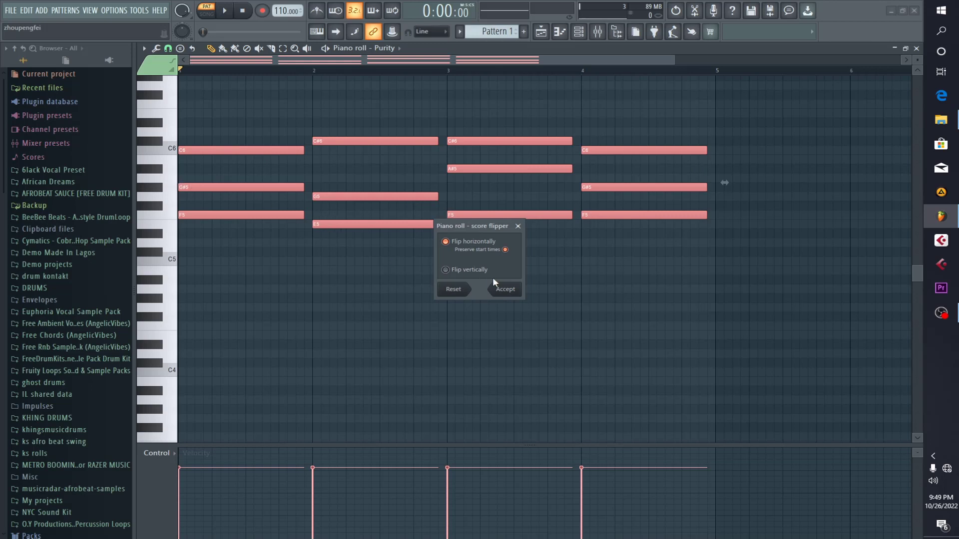
pyautogui.click(504, 292)
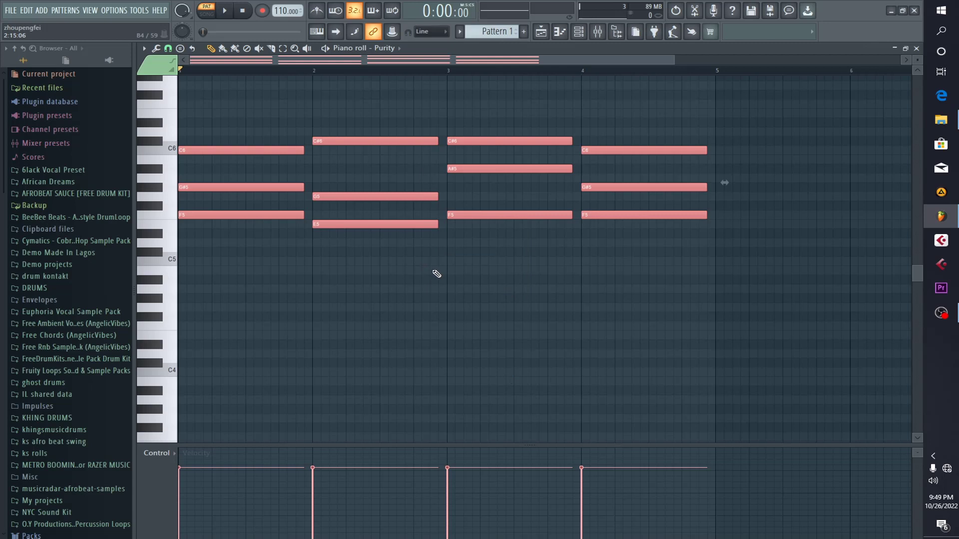
pyautogui.click(226, 11)
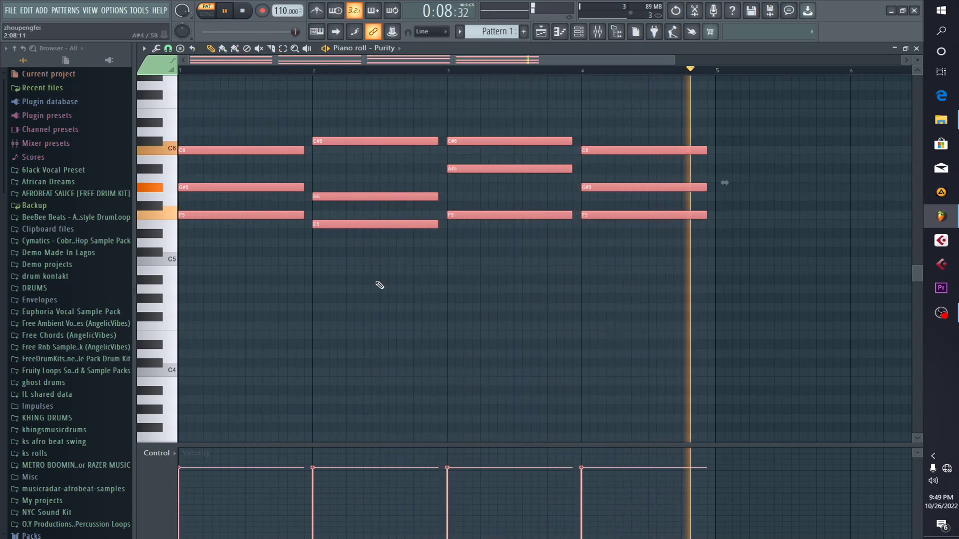
# - Stop playback, close the piano roll, and consolidate Track 1 from its start into audio
pyautogui.press('space')
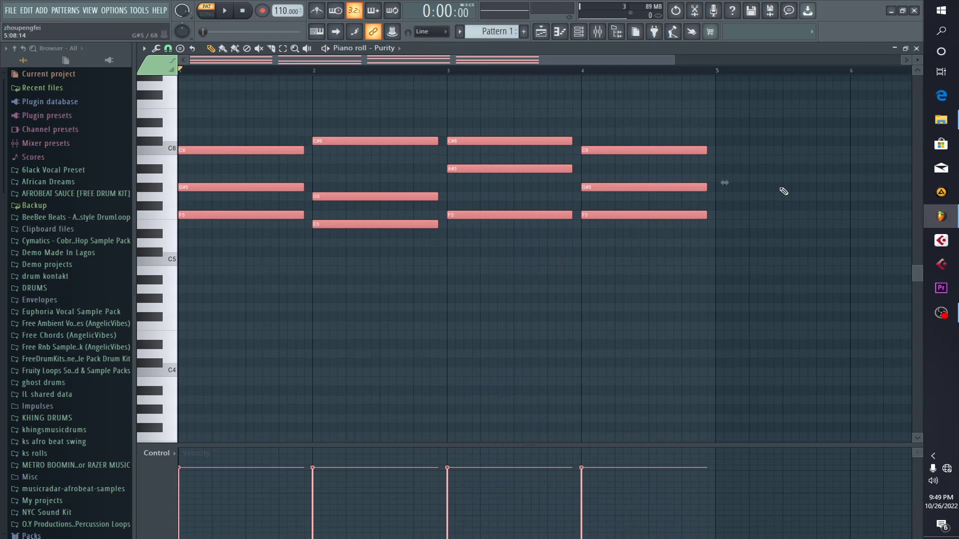
pyautogui.click(916, 48)
pyautogui.click(483, 52)
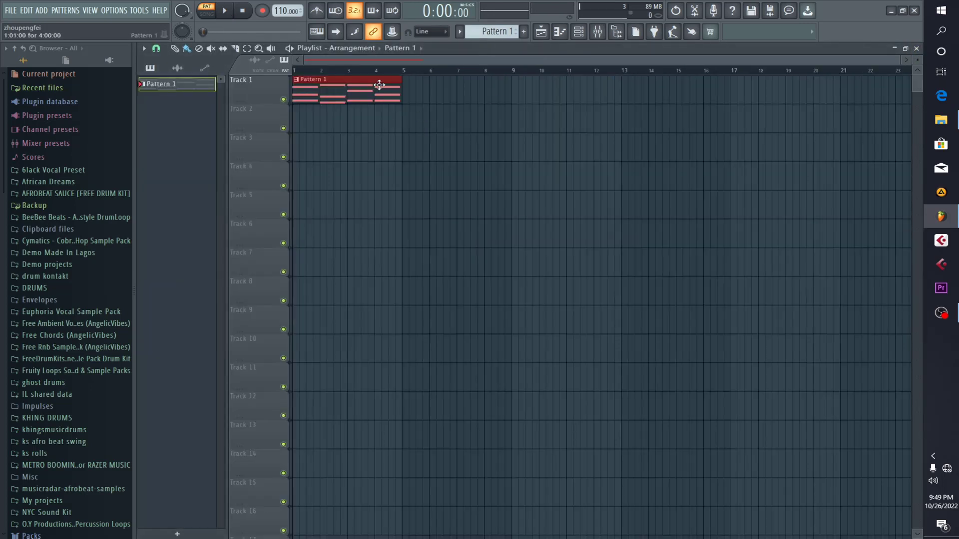
pyautogui.rightClick(258, 95)
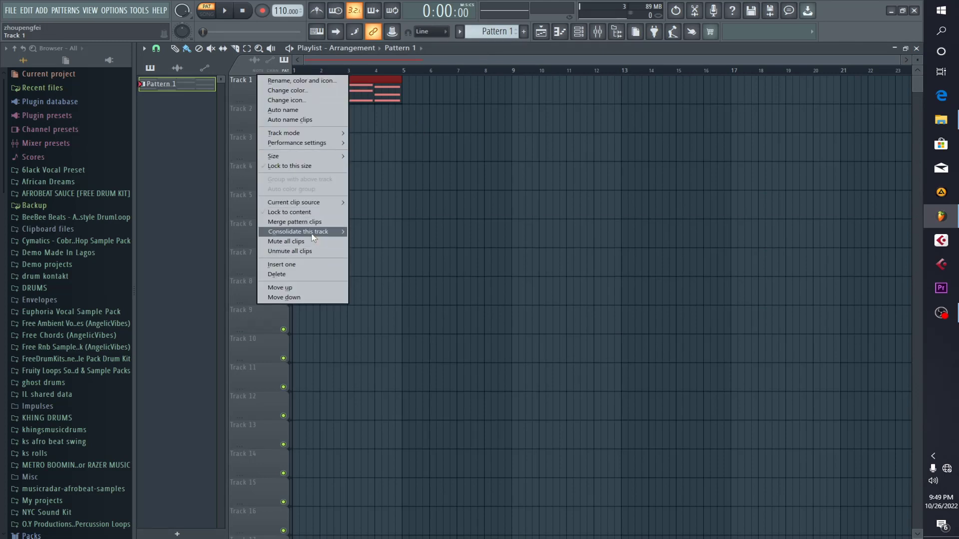
pyautogui.moveTo(314, 231)
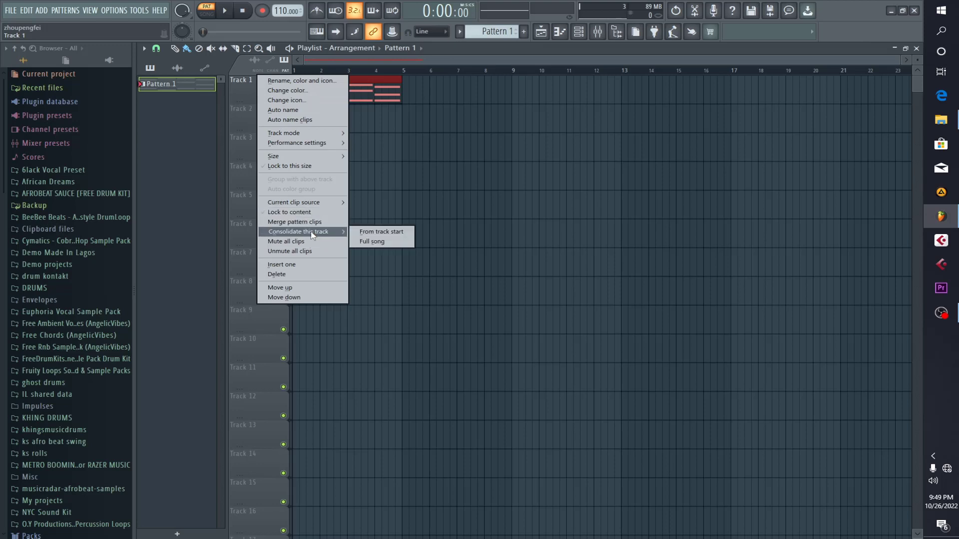
pyautogui.click(378, 232)
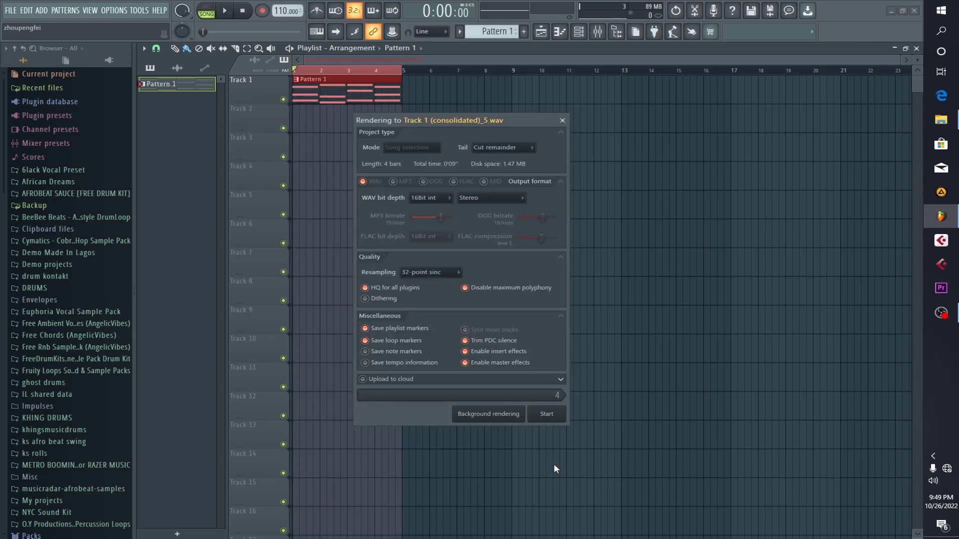
pyautogui.click(553, 414)
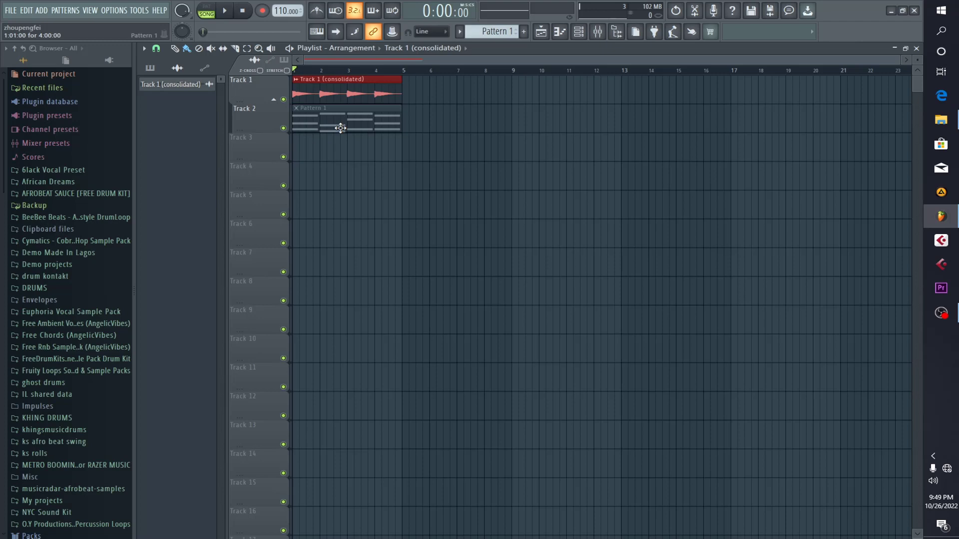
# - Audition the song, tick Reverse on the consolidated audio clip, and reopen the Purity notes
pyautogui.press('space')
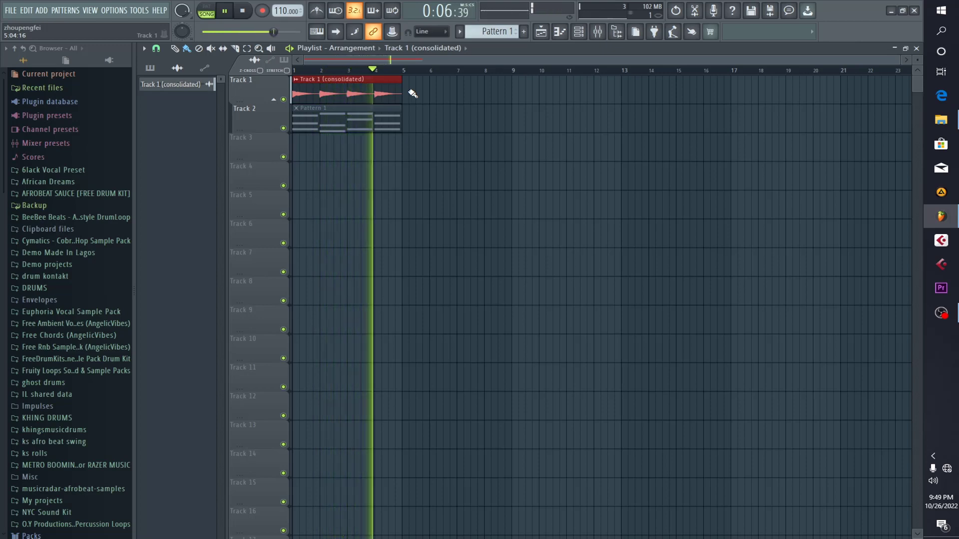
pyautogui.press('space')
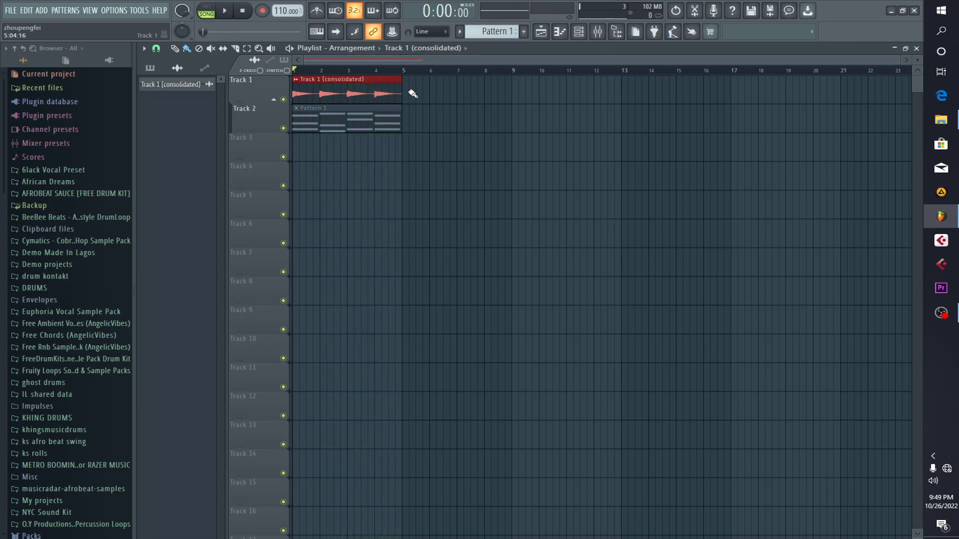
pyautogui.doubleClick(344, 89)
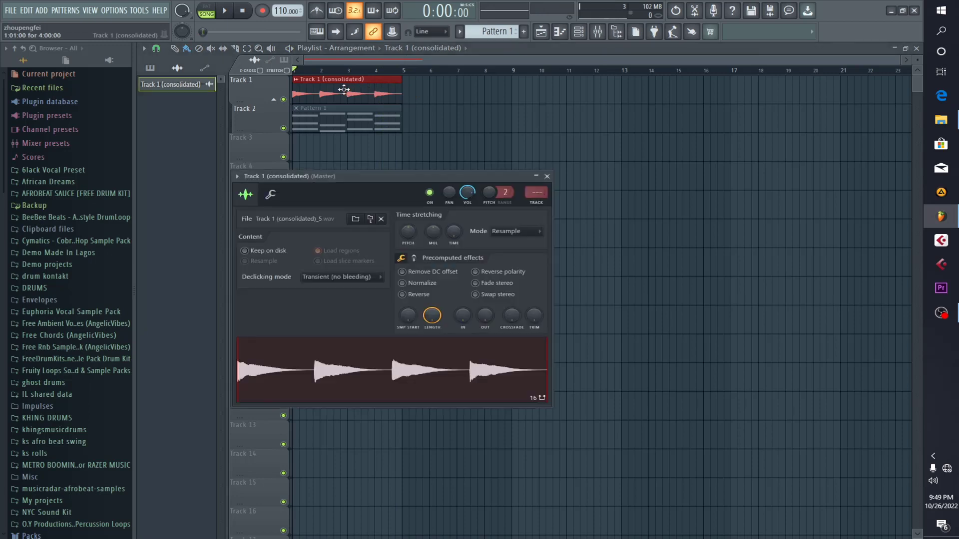
pyautogui.click(418, 295)
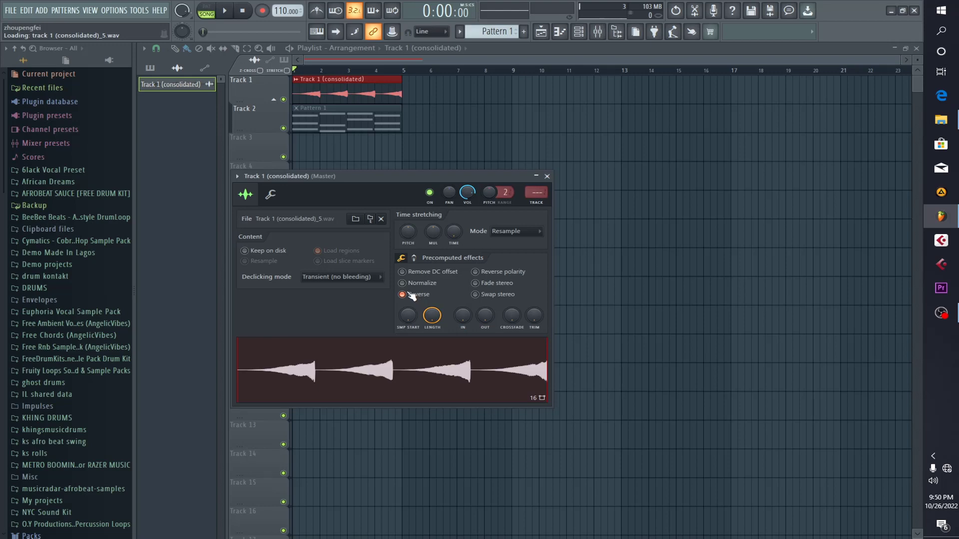
pyautogui.doubleClick(347, 130)
pyautogui.moveTo(425, 63); pyautogui.dragTo(250, 64)
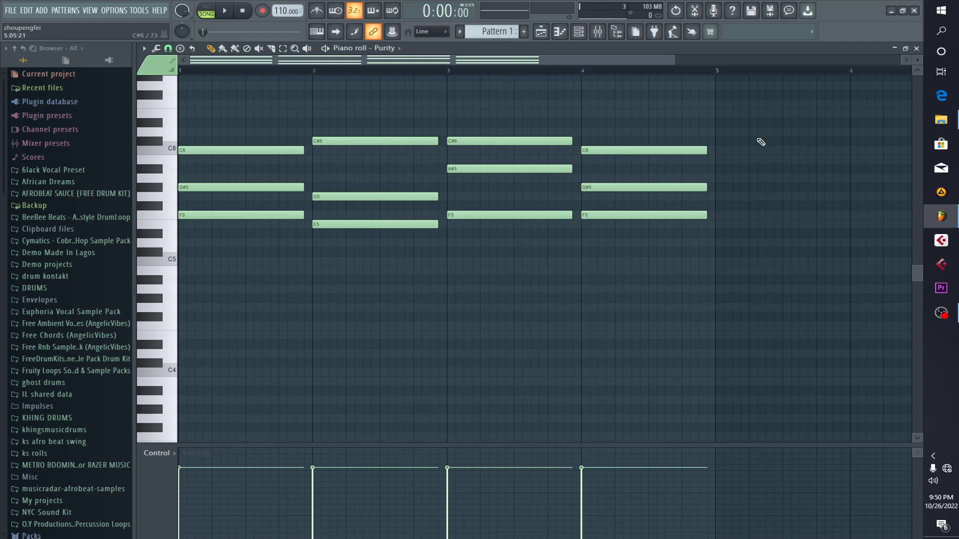
# - Return to the playlist and play the reversed Track 1 audio above Pattern 1, then stop
pyautogui.click(917, 48)
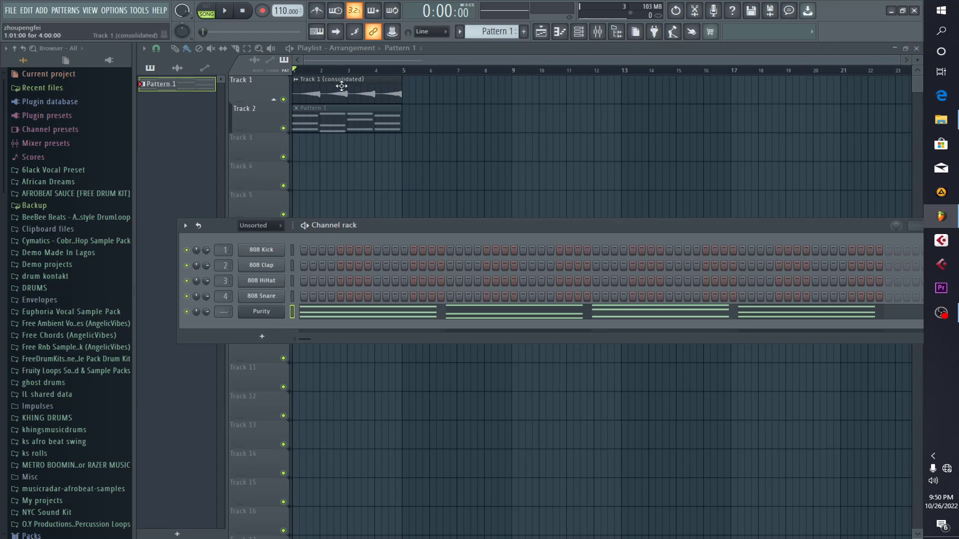
pyautogui.click(228, 12)
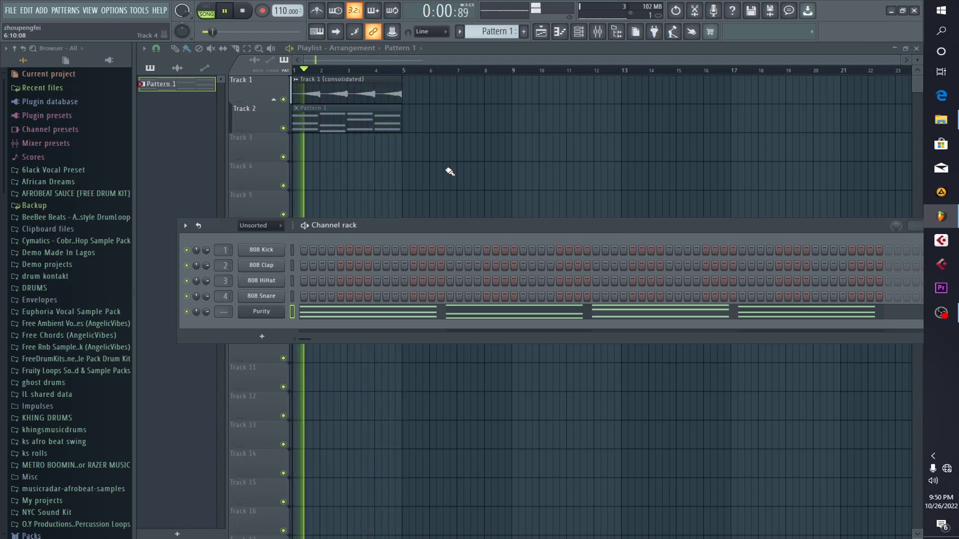
pyautogui.press('space')
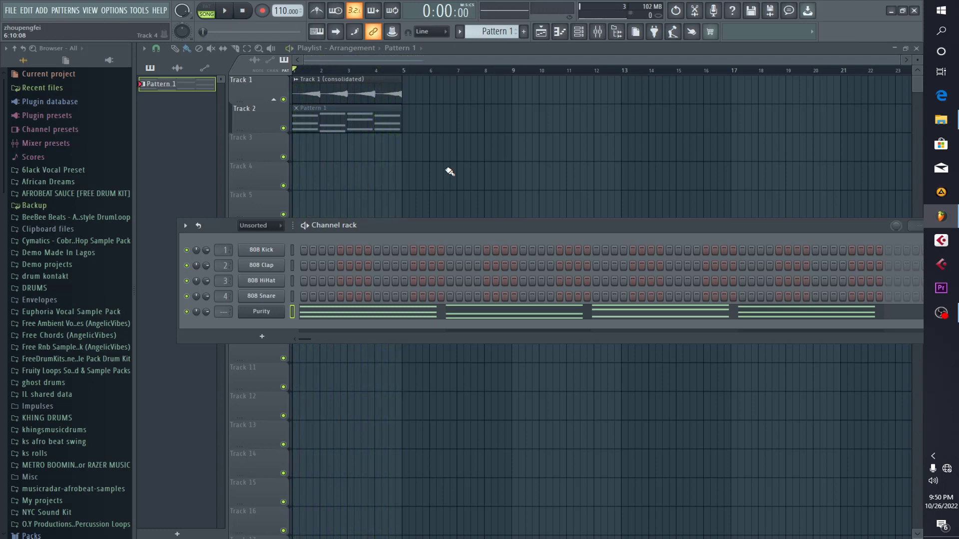